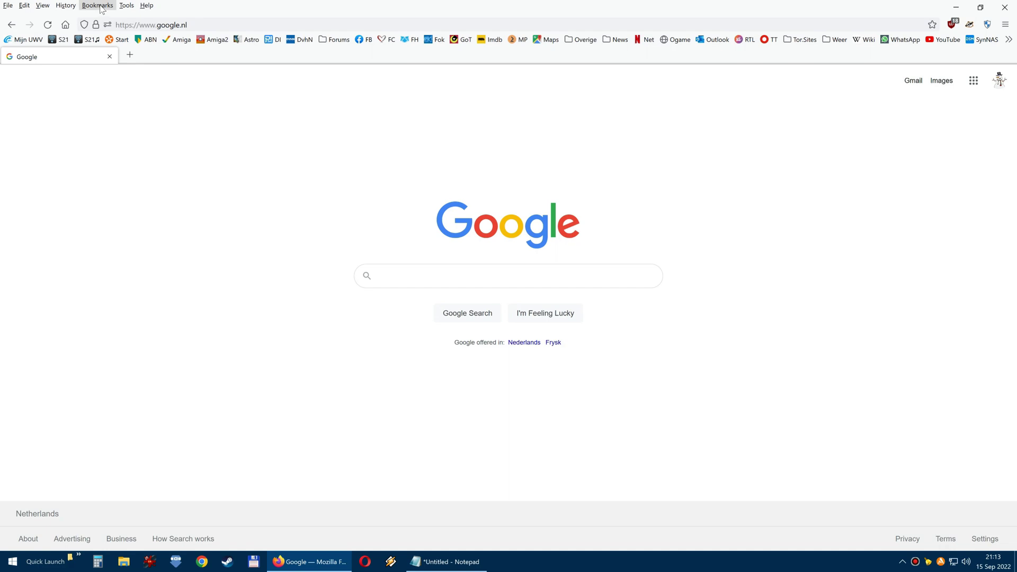
# Browse the Bookmarks menu and its folders to check the current item spacing.
pyautogui.click(100, 6)
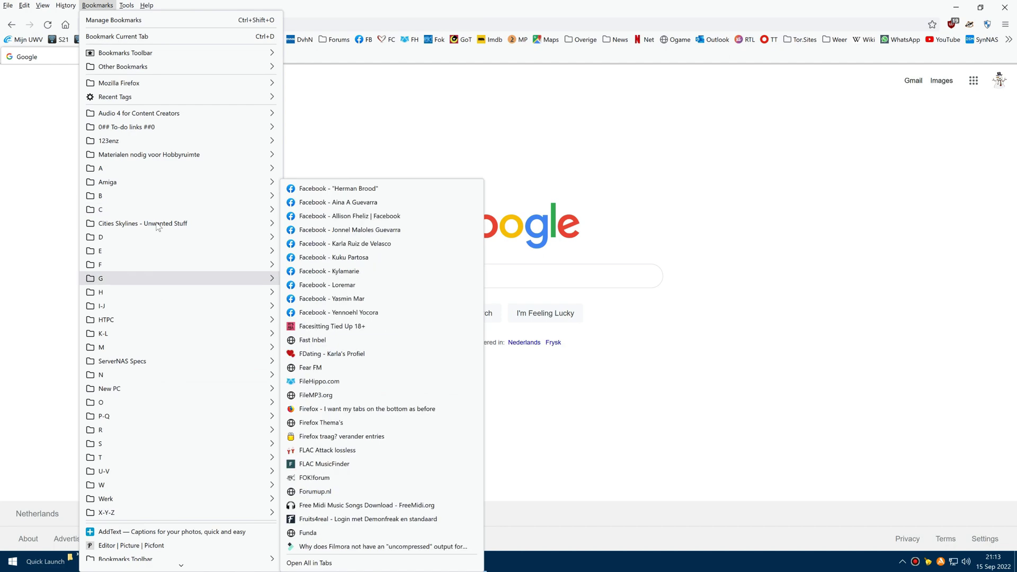
pyautogui.moveTo(139, 141)
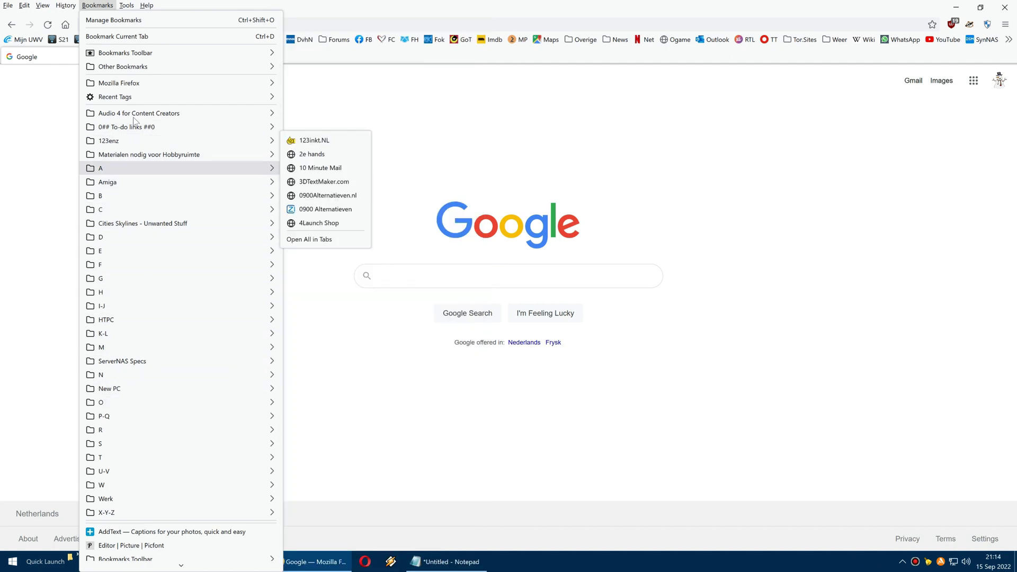
pyautogui.moveTo(132, 207)
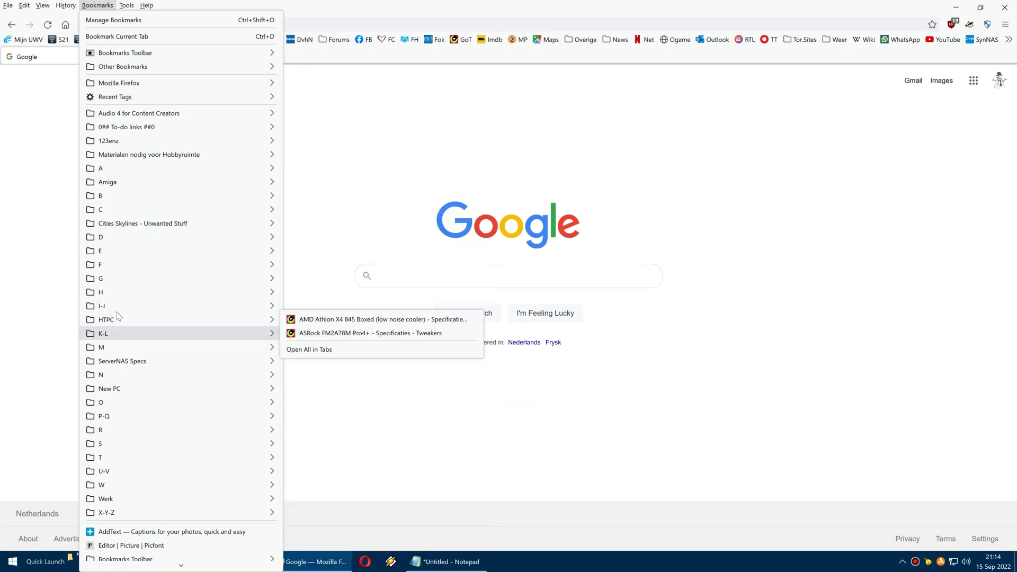
pyautogui.moveTo(134, 124)
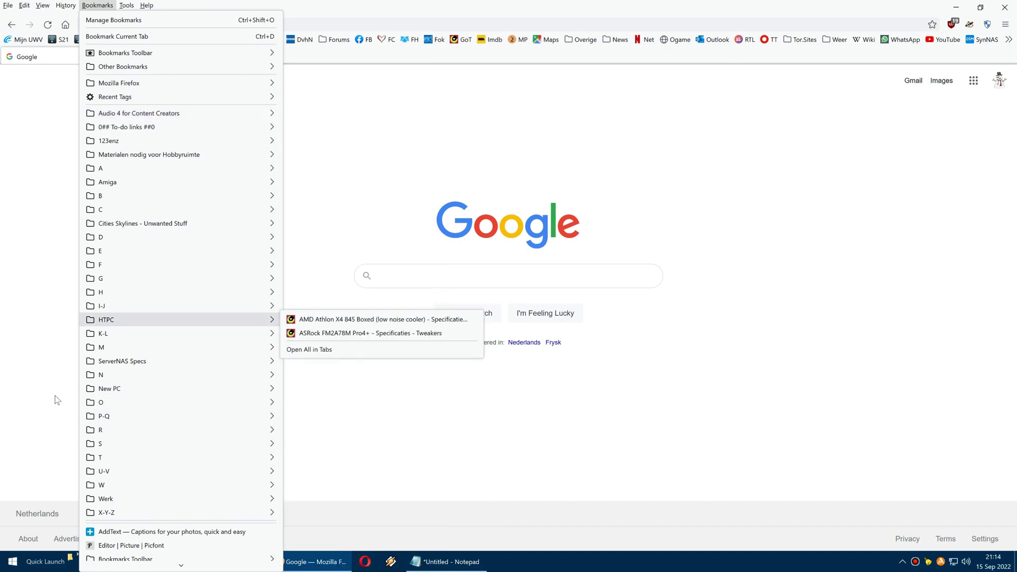
pyautogui.moveTo(123, 414)
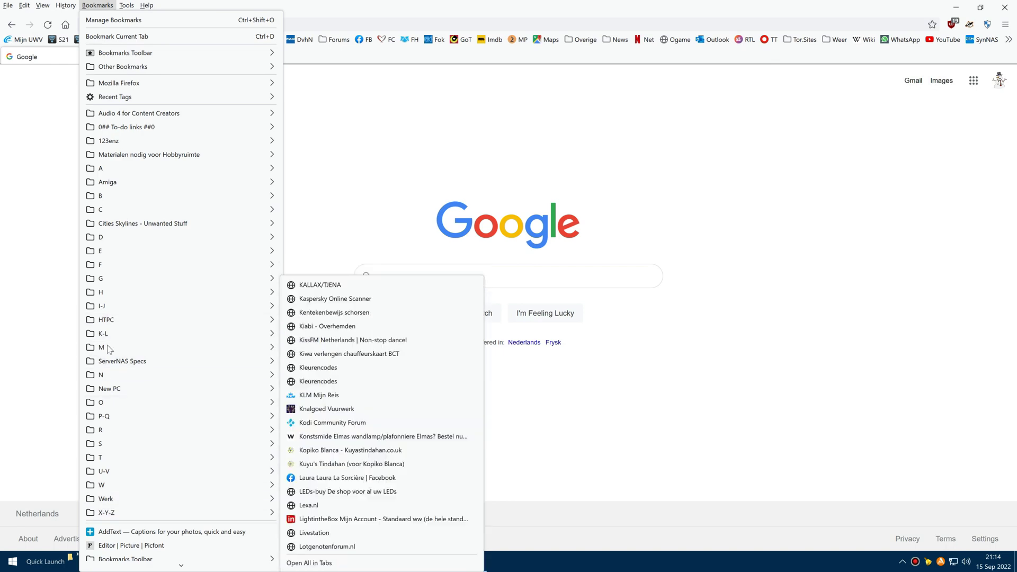
pyautogui.scroll(-1, 113, 535)
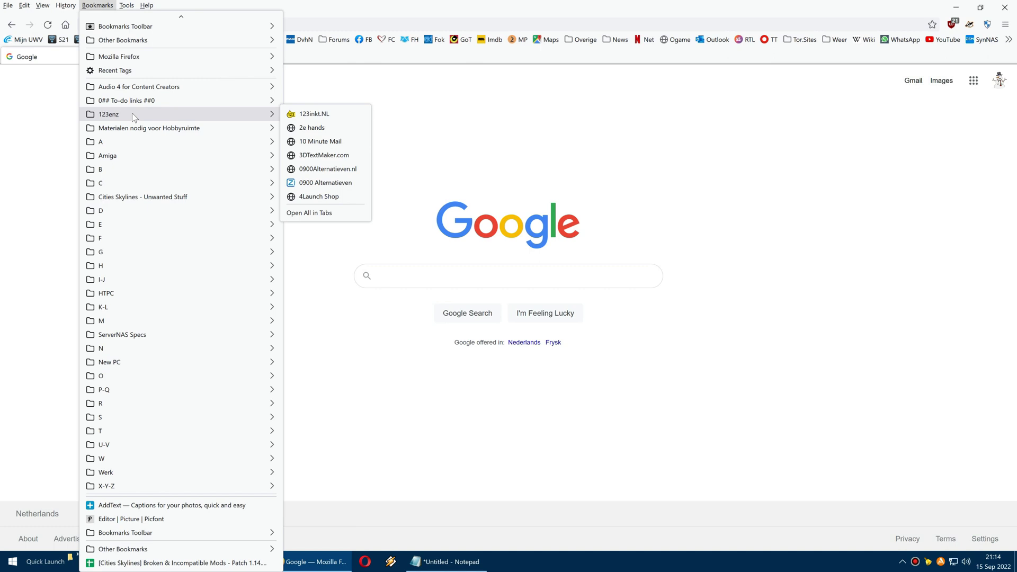
pyautogui.click(26, 152)
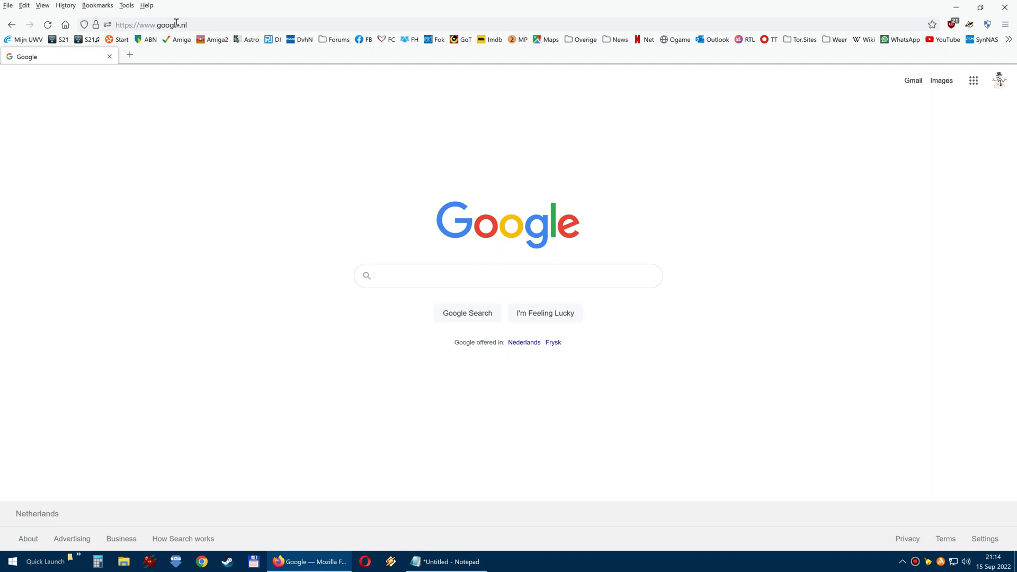
# Load about:support, fixing the typo, and open the Profile Folder in File Explorer.
pyautogui.click(193, 24)
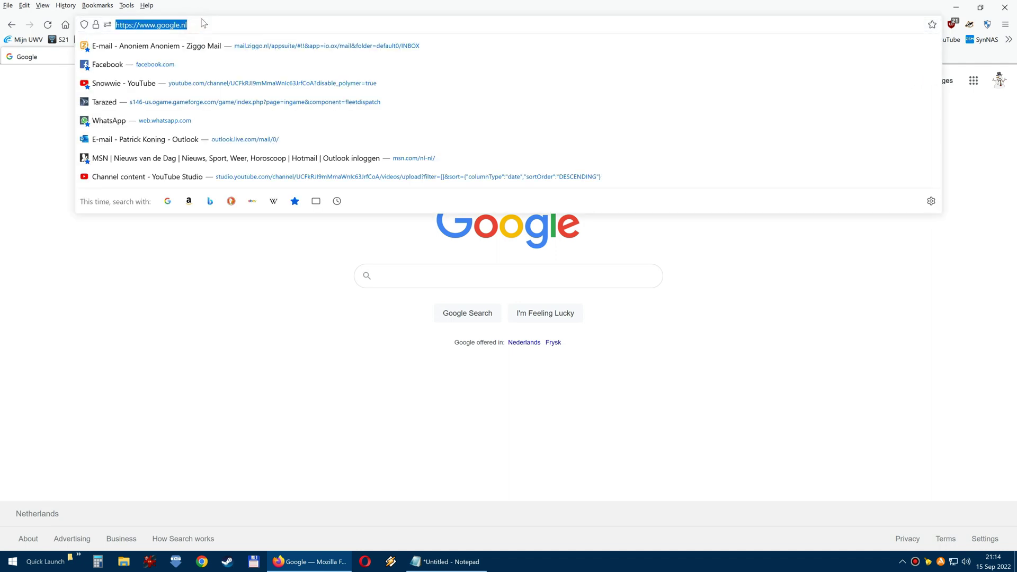
pyautogui.write('about:')
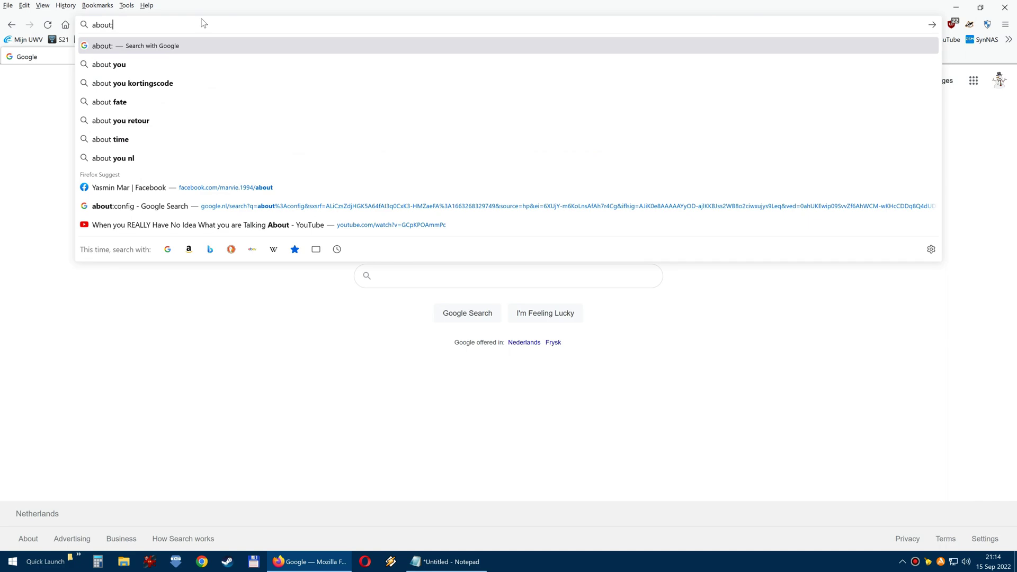
pyautogui.write('supo')
pyautogui.press('Return')
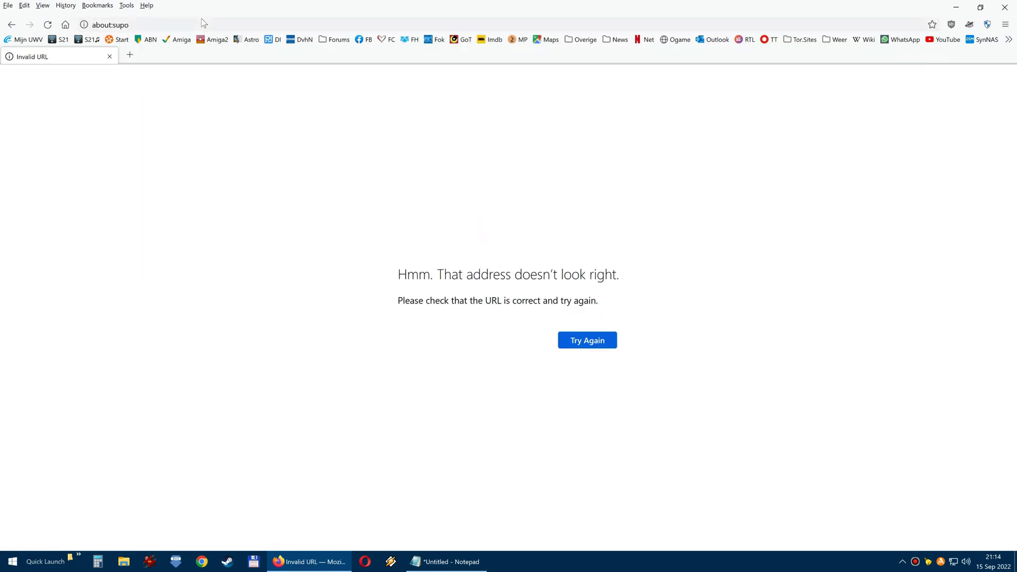
pyautogui.click(201, 24)
pyautogui.press('End')
pyautogui.press('BackSpace')
pyautogui.write('p')
pyautogui.press('Return')
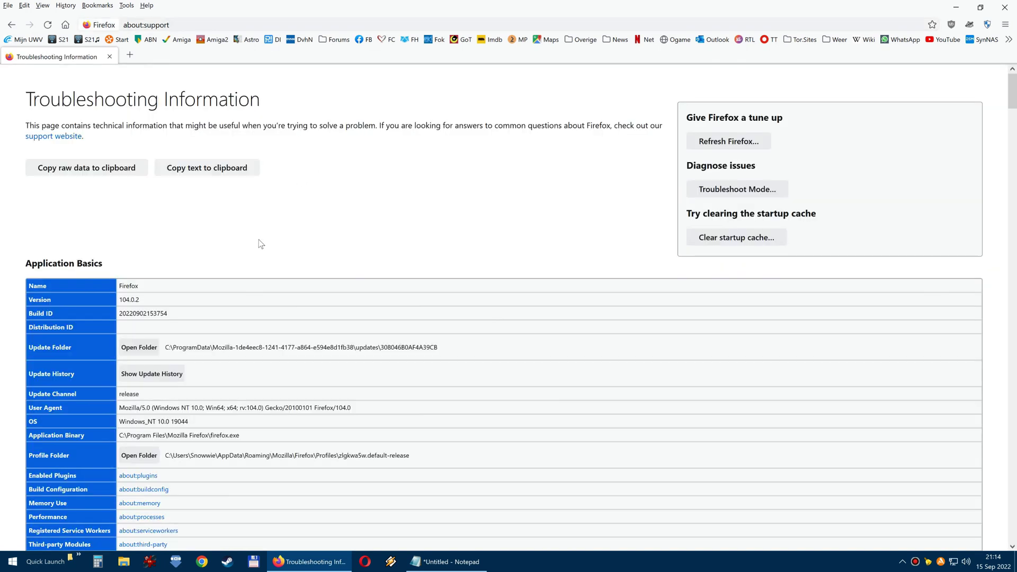
pyautogui.scroll(-2, 271, 234)
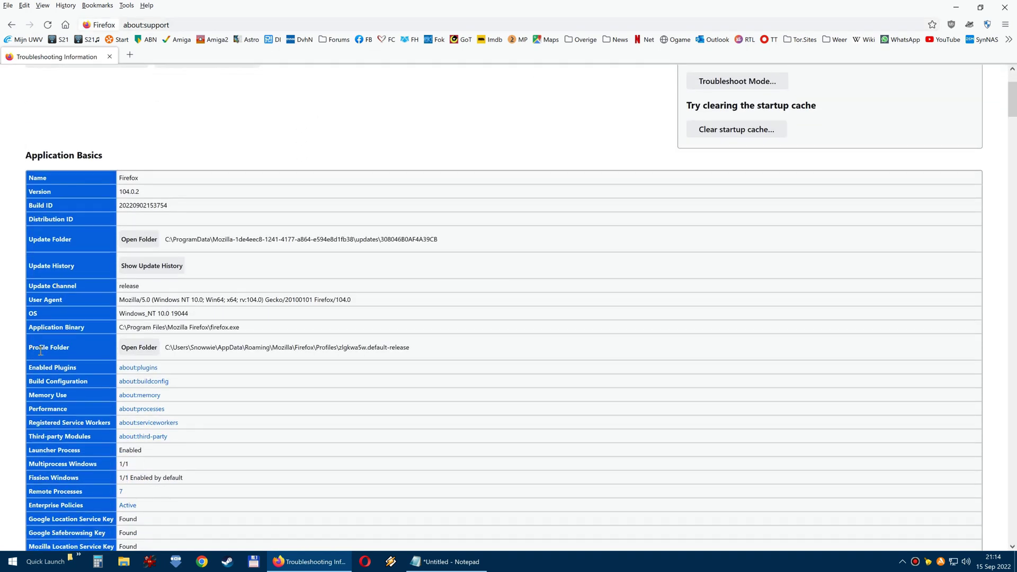
pyautogui.click(141, 348)
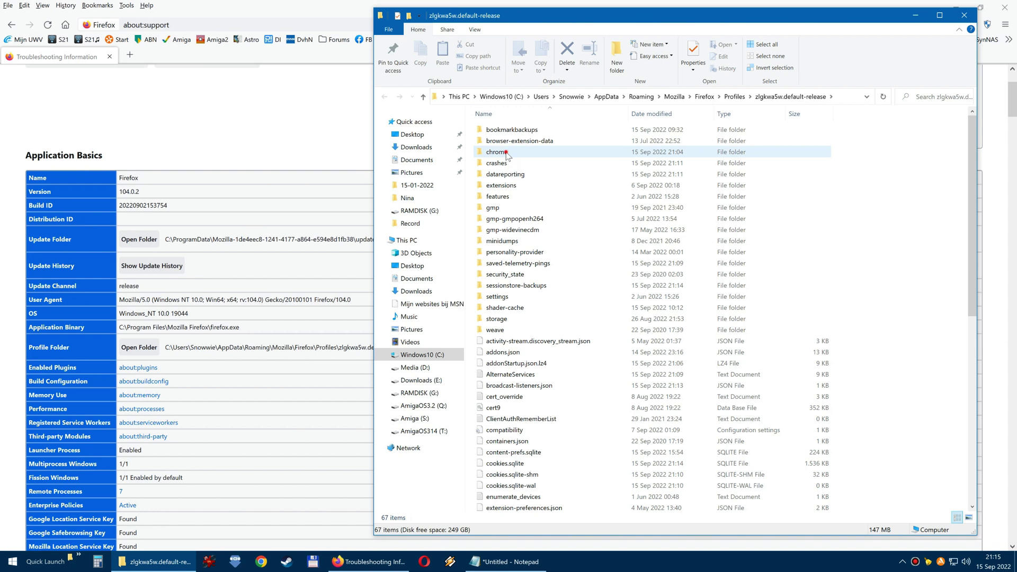
# Enter the chrome folder and open userChrome.css for editing in Microsoft FrontPage.
pyautogui.doubleClick(498, 152)
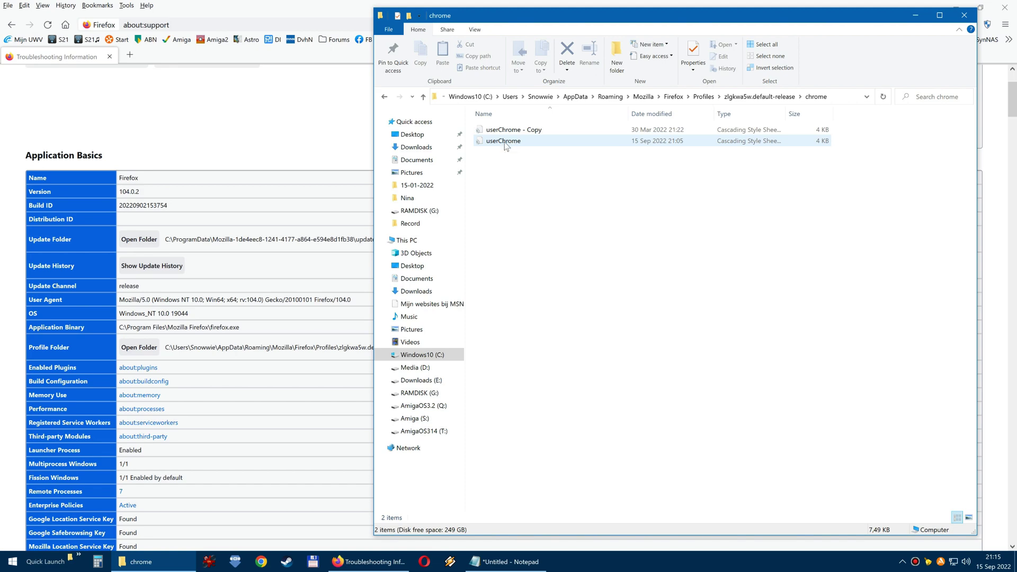
pyautogui.rightClick(505, 142)
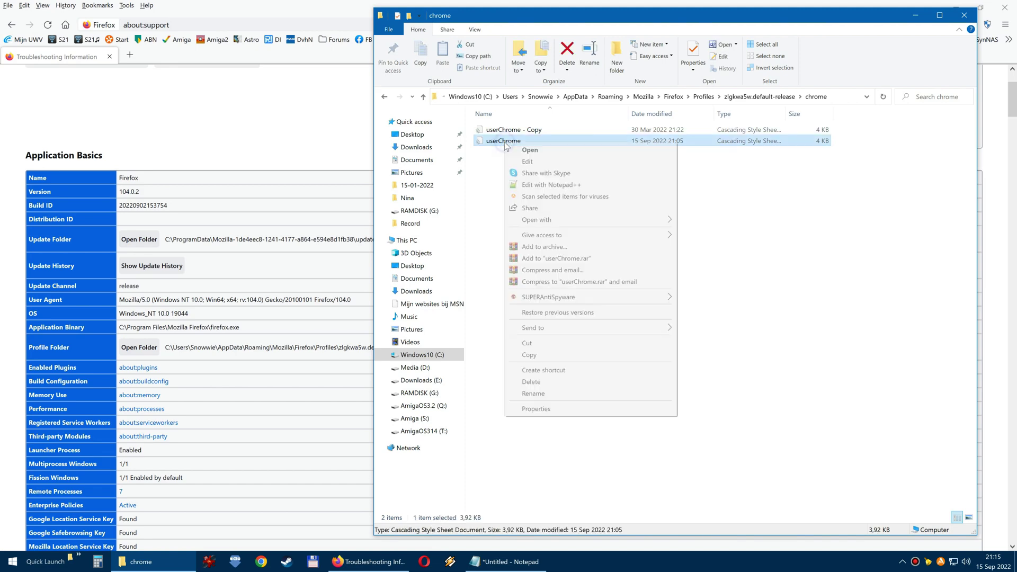
pyautogui.click(539, 161)
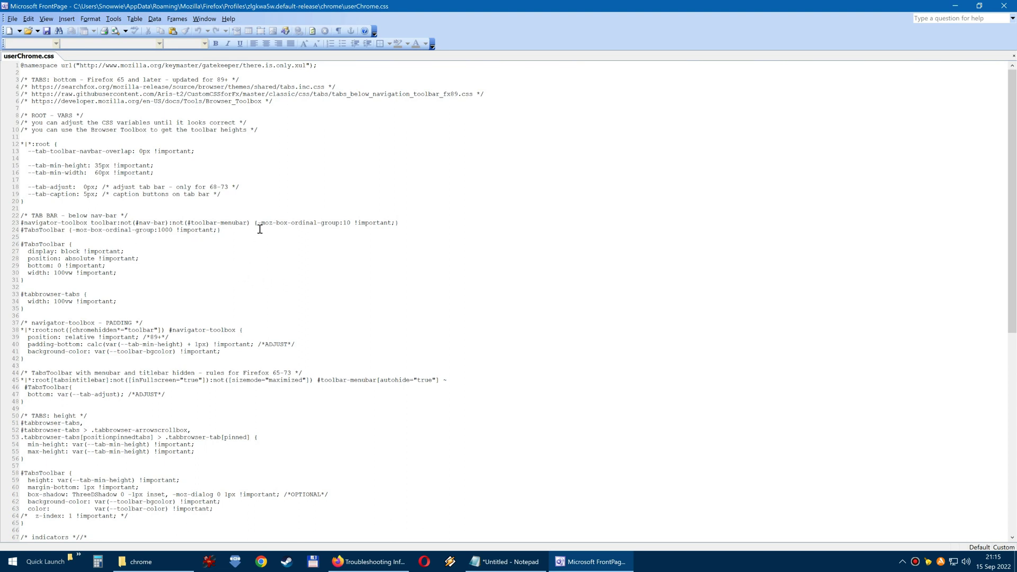
# Compare lines 109–117 of userChrome.css with the Notepad snippet, then close FrontPage.
pyautogui.scroll(-17, 260, 229)
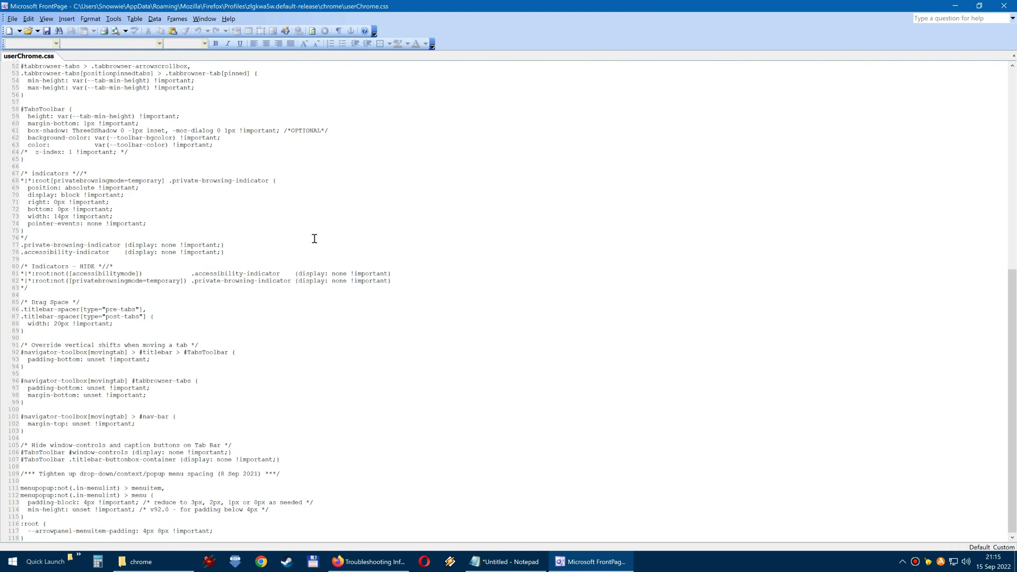
pyautogui.click(487, 561)
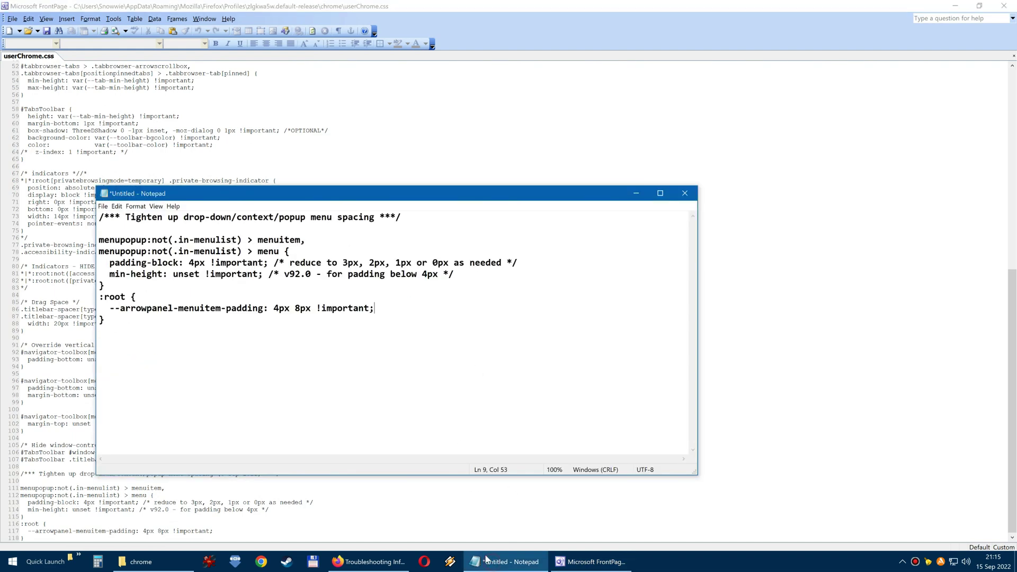
pyautogui.moveTo(293, 198); pyautogui.dragTo(549, 159)
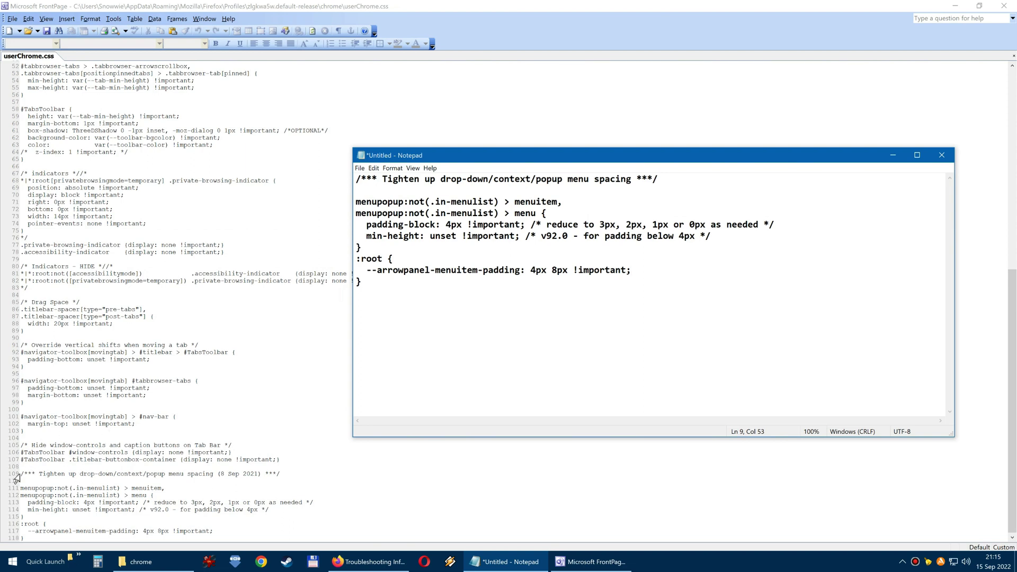
pyautogui.moveTo(22, 473); pyautogui.dragTo(186, 533)
pyautogui.click(371, 495)
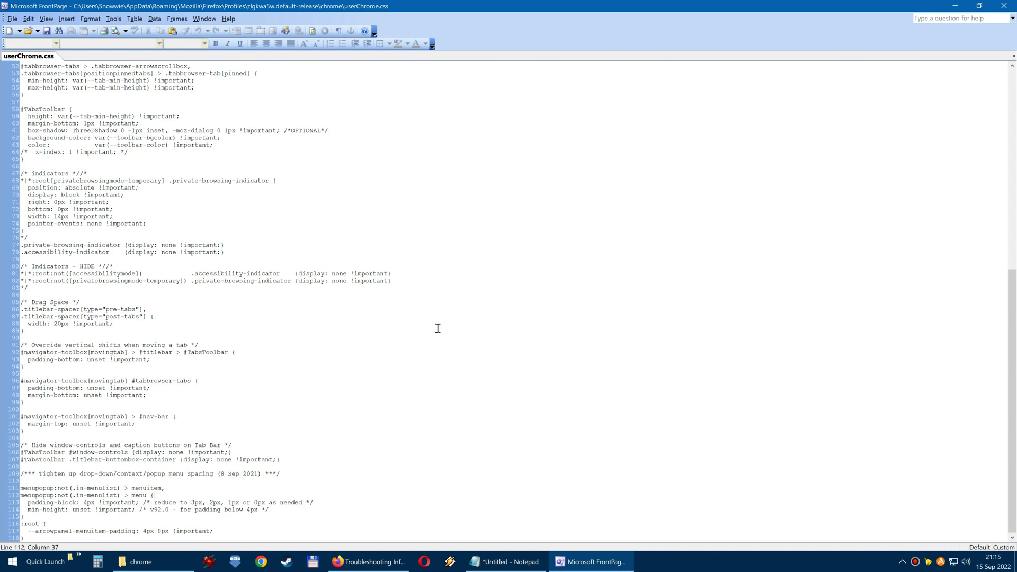
pyautogui.click(1004, 6)
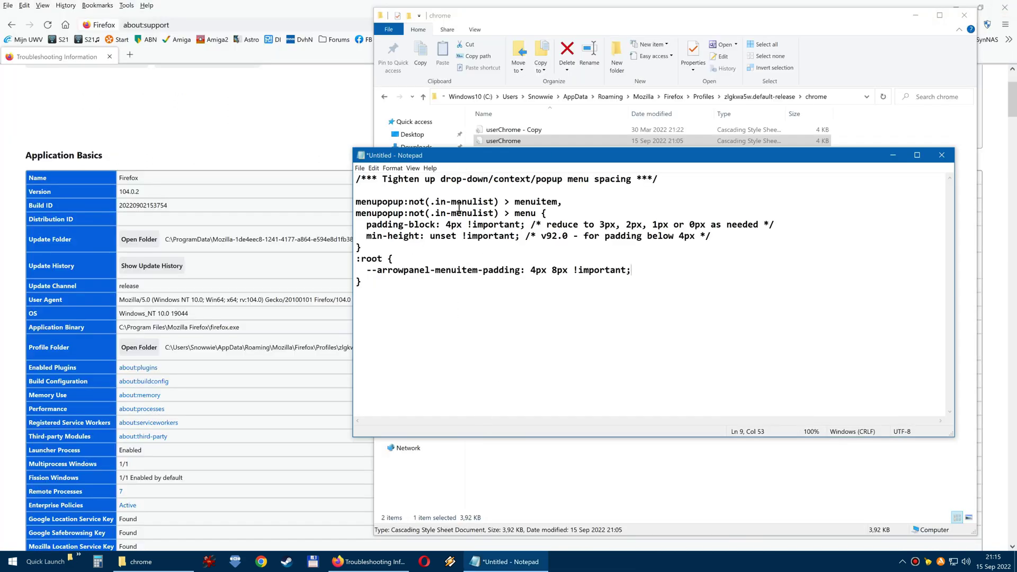
# Check spacing of the A and B bookmark folders, then open the Gathering of Tweakers bookmark.
pyautogui.moveTo(598, 152); pyautogui.dragTo(412, 173)
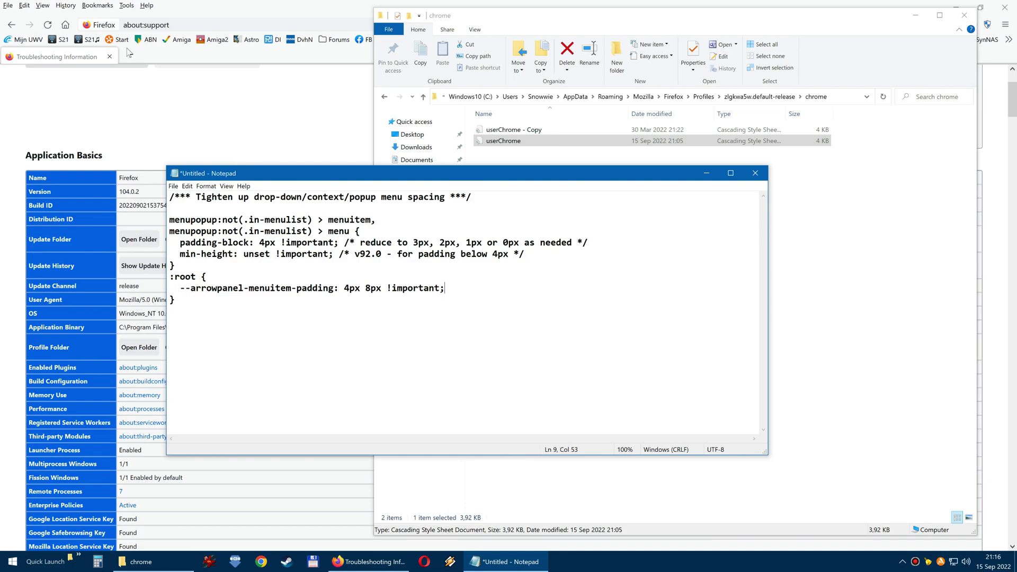
pyautogui.click(99, 5)
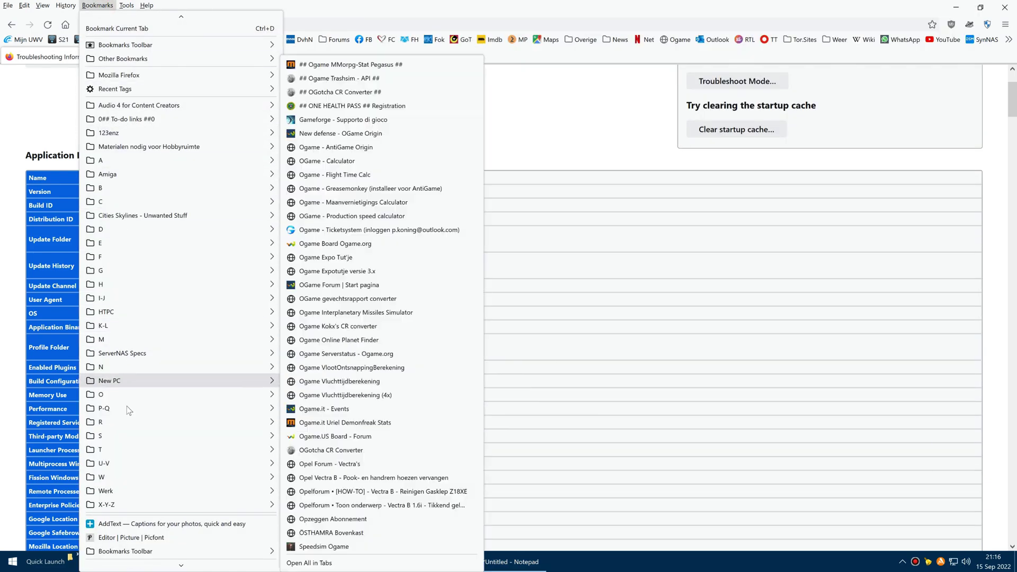
pyautogui.moveTo(129, 186)
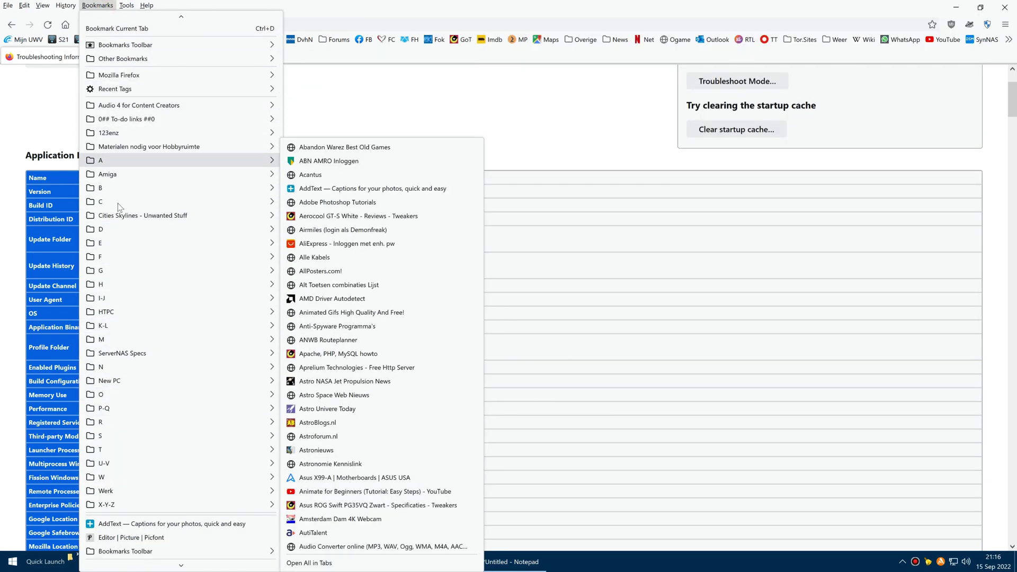
pyautogui.moveTo(141, 244)
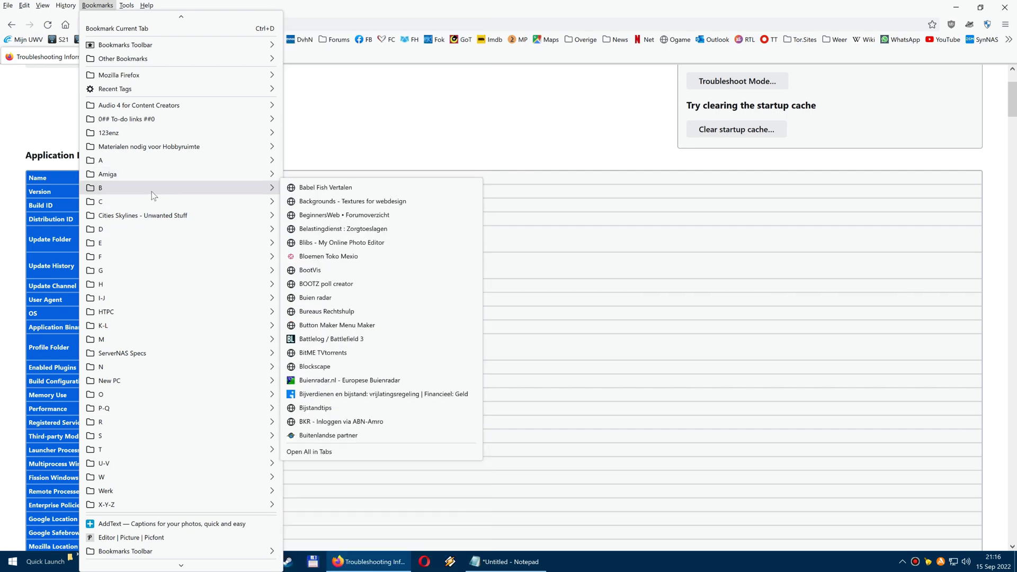
pyautogui.press('Escape')
pyautogui.press('Escape')
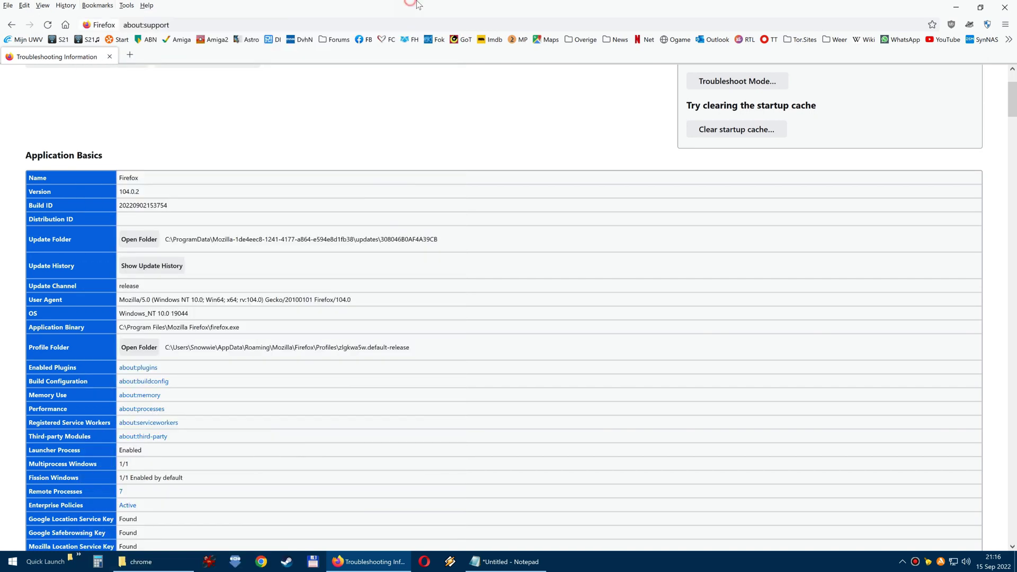
pyautogui.click(462, 40)
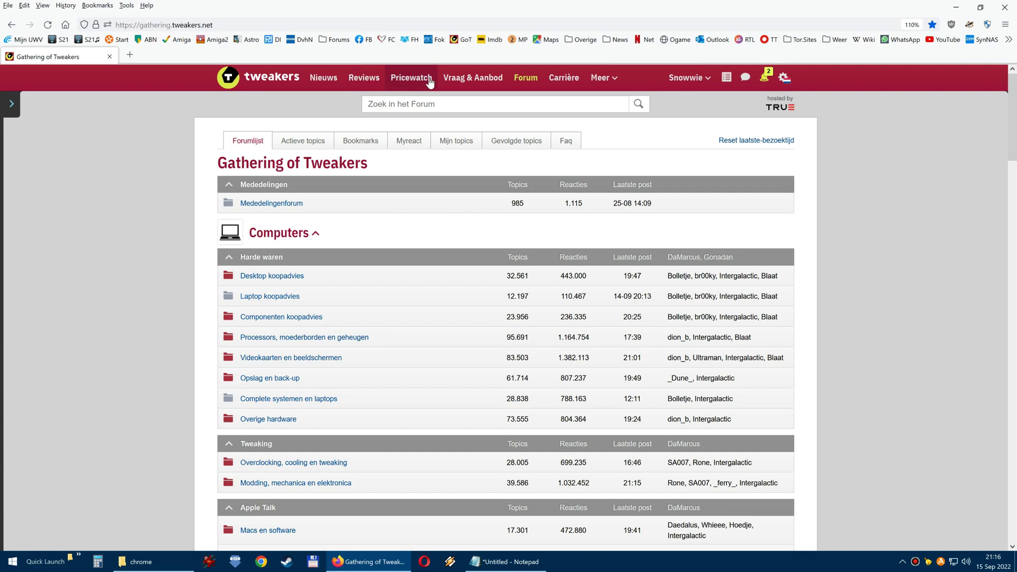
# Open the reply notification for 'Kan de Bookmarks menu compacter?' and view its screenshot full size.
pyautogui.click(763, 78)
pyautogui.click(659, 134)
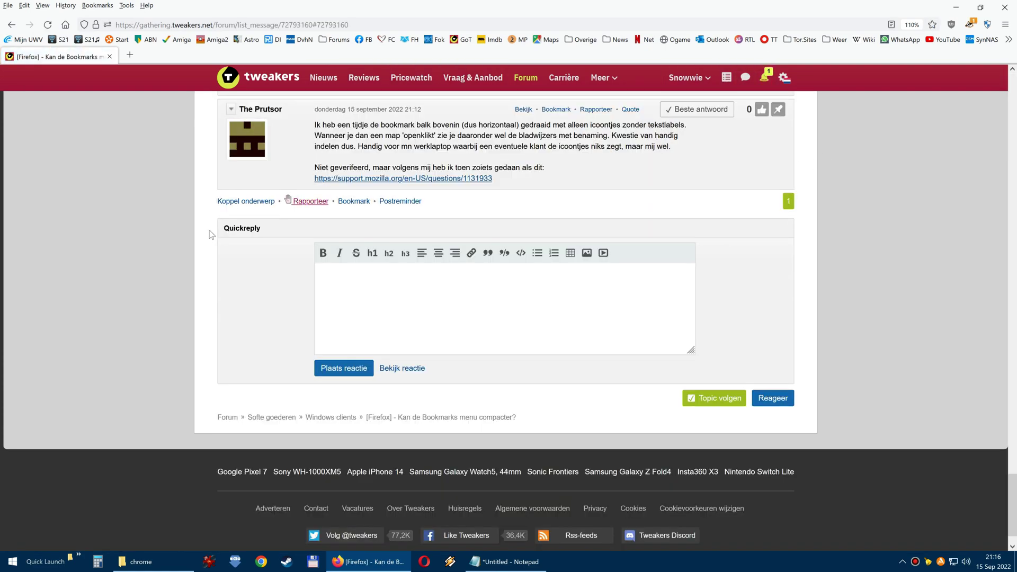
pyautogui.scroll(15, 227, 251)
pyautogui.scroll(10, 228, 258)
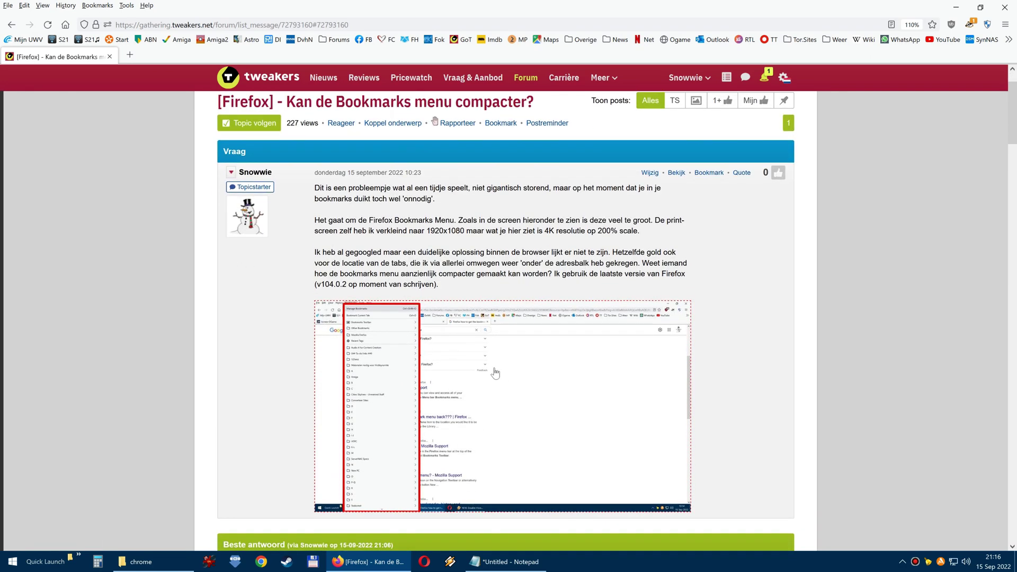
pyautogui.click(450, 368)
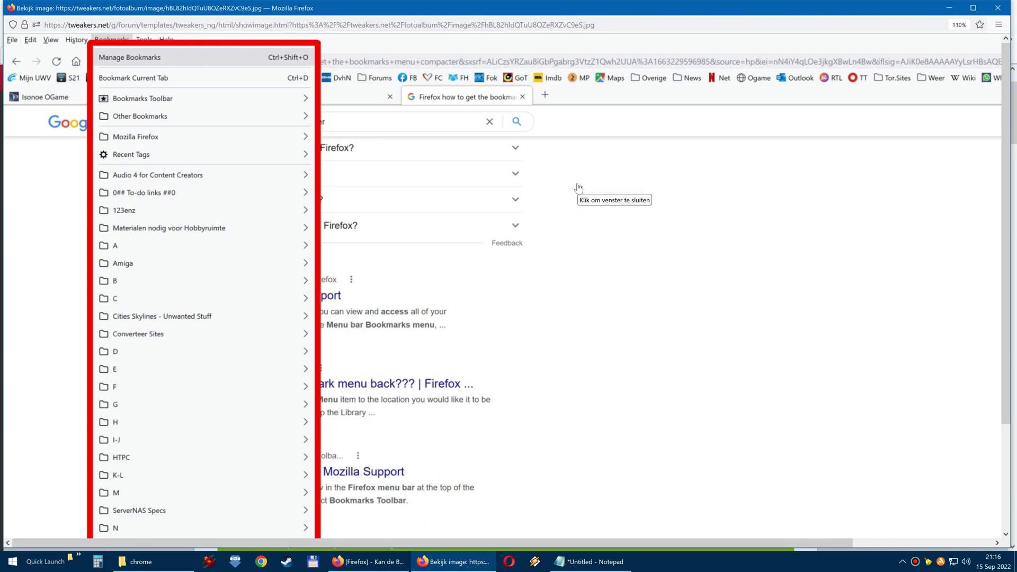
pyautogui.click(999, 8)
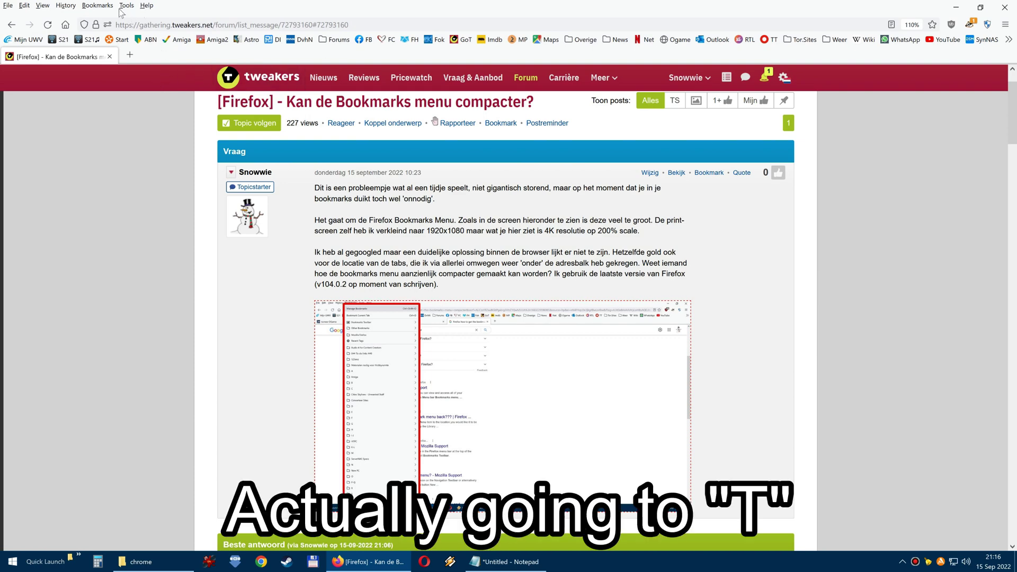
# Look over the Bookmarks menu once more, then close Firefox.
pyautogui.click(102, 6)
pyautogui.moveTo(120, 512)
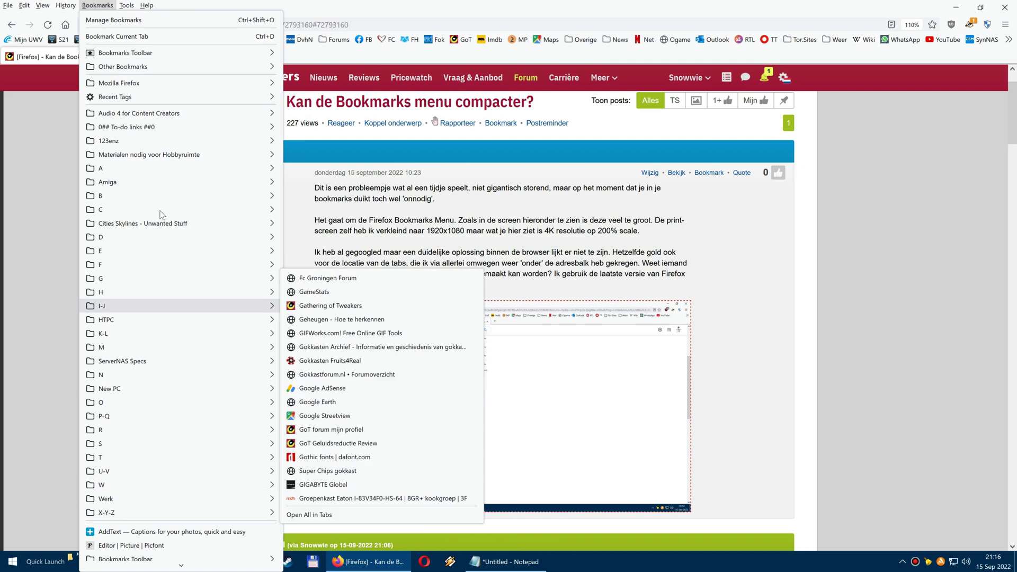
pyautogui.click(393, 6)
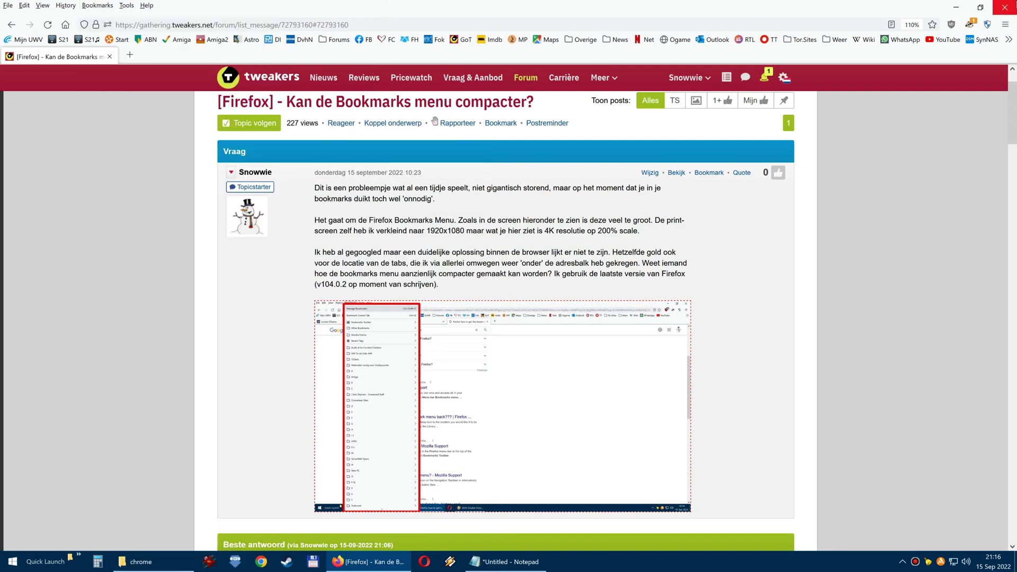
pyautogui.click(1006, 8)
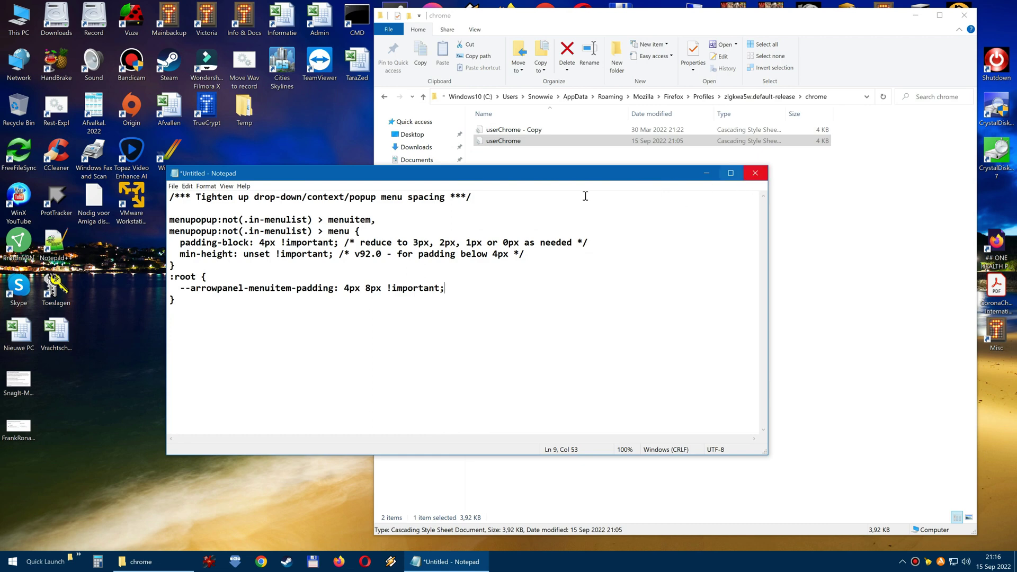